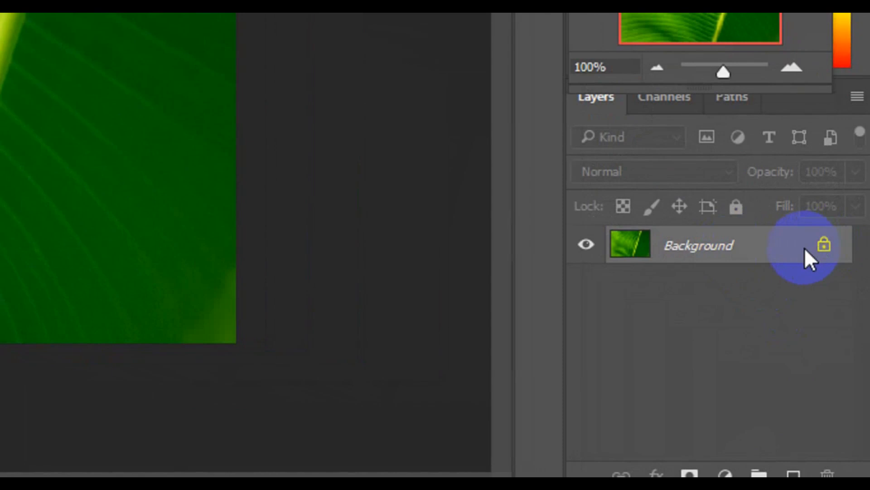
# Unlock the Background layer of the leaf image and dismiss the layer style settings without changes.
pyautogui.click(804, 248)
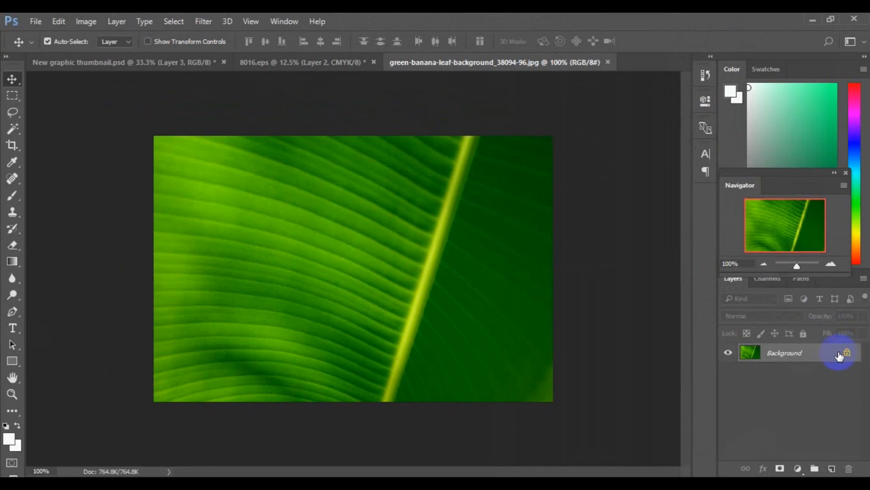
pyautogui.click(837, 355)
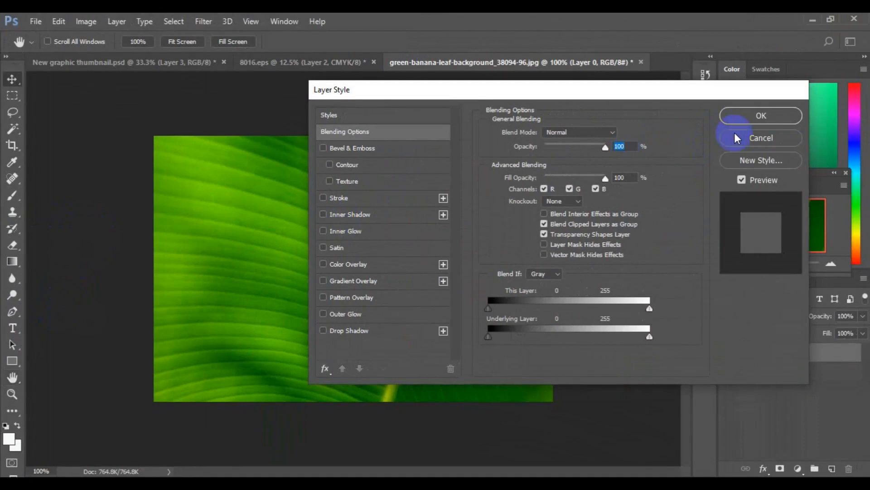
pyautogui.click(736, 136)
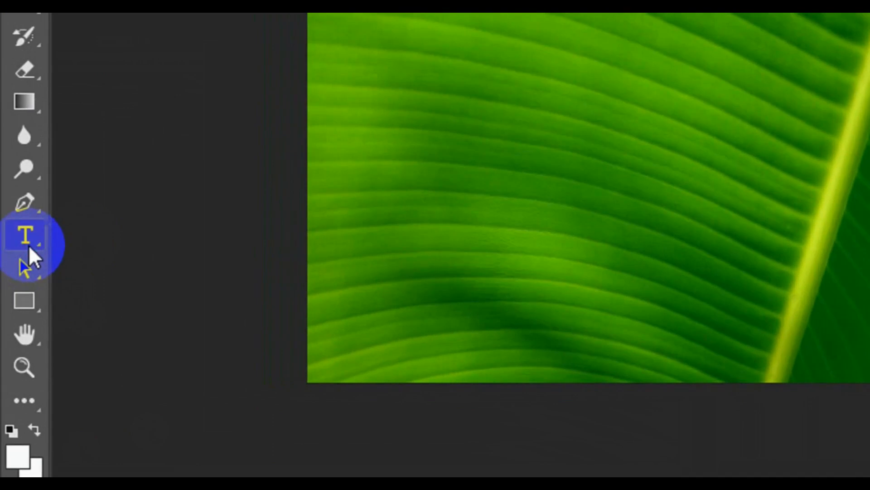
# Choose the Horizontal Type Mask tool and set its text colour to a muted purple.
pyautogui.click(29, 245)
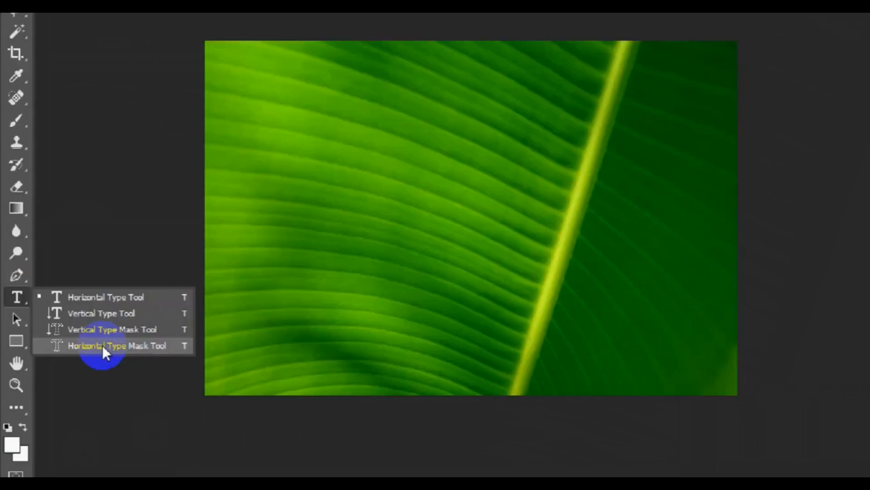
pyautogui.click(155, 311)
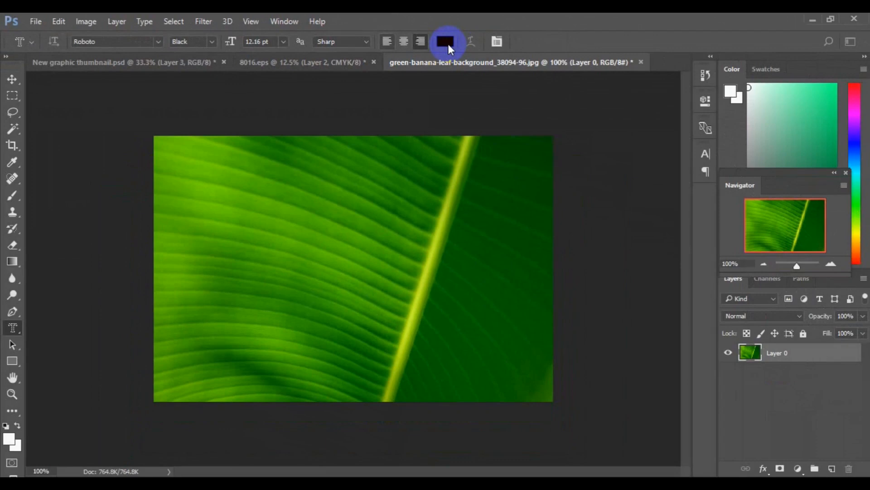
pyautogui.click(448, 44)
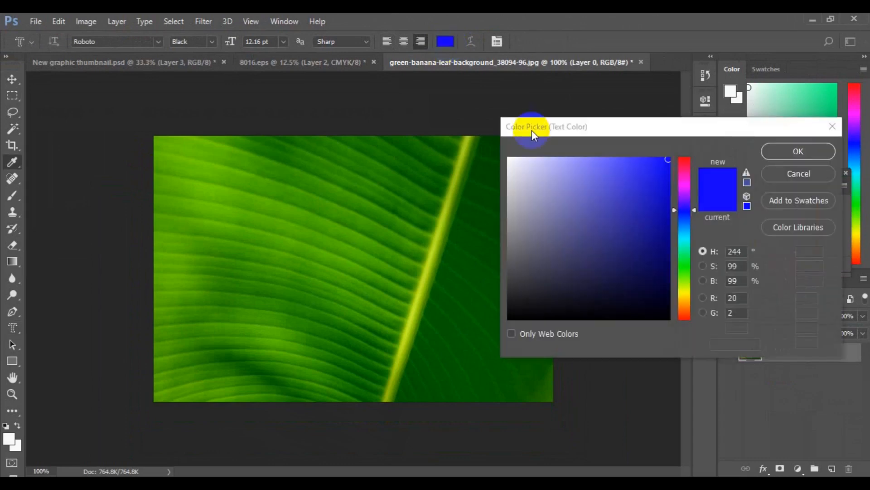
pyautogui.click(666, 316)
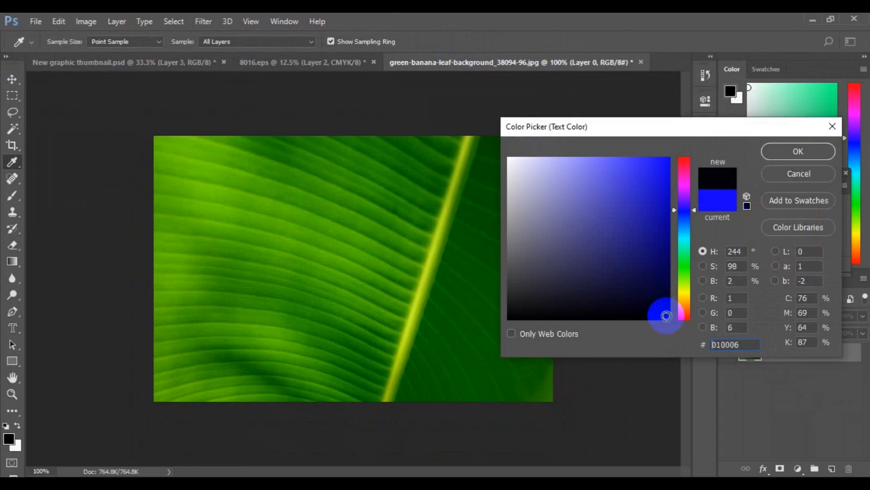
pyautogui.click(775, 156)
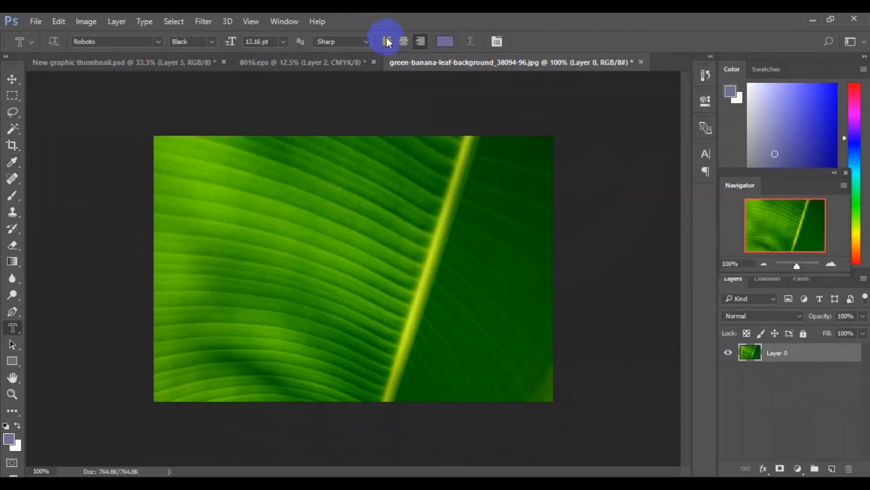
# Left-align the text and enter LOVE in a wide text box across the middle of the leaf image.
pyautogui.click(387, 42)
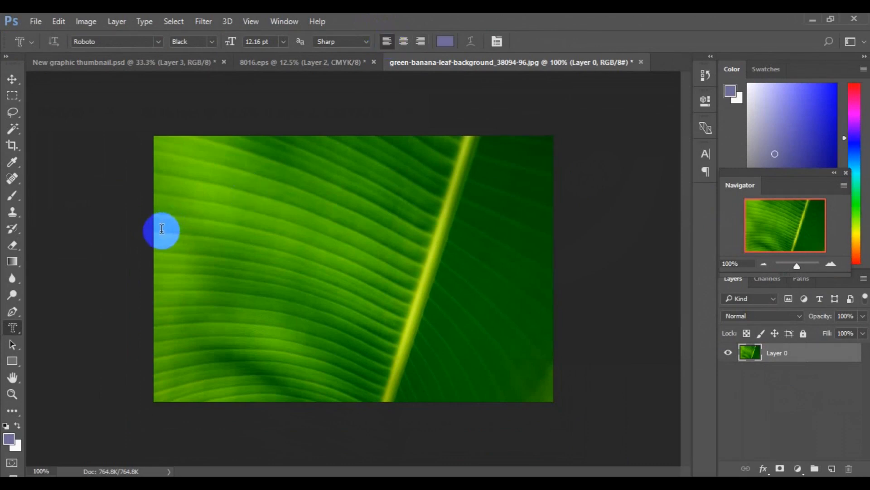
pyautogui.moveTo(161, 229); pyautogui.dragTo(531, 303)
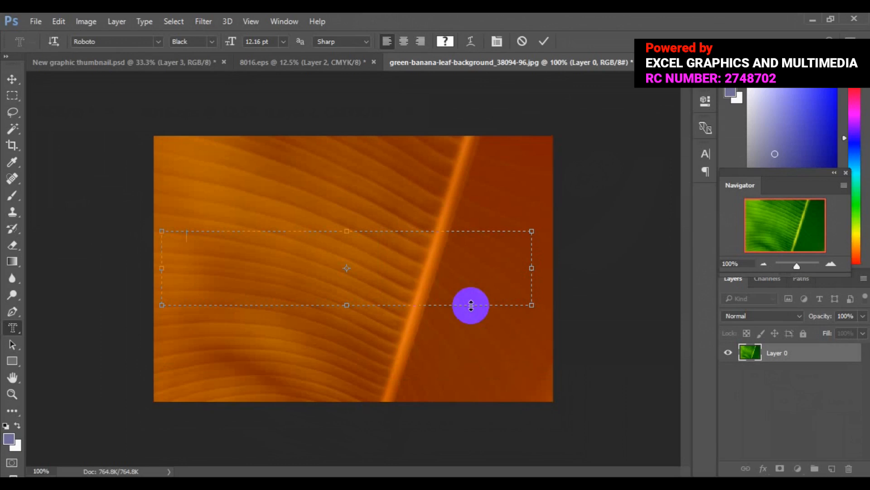
pyautogui.write('LOVE')
# Set the whole word LOVE to 106 pt and commit the mask text as a selection.
pyautogui.hotkey('ctrl', 'a')
pyautogui.click(284, 41)
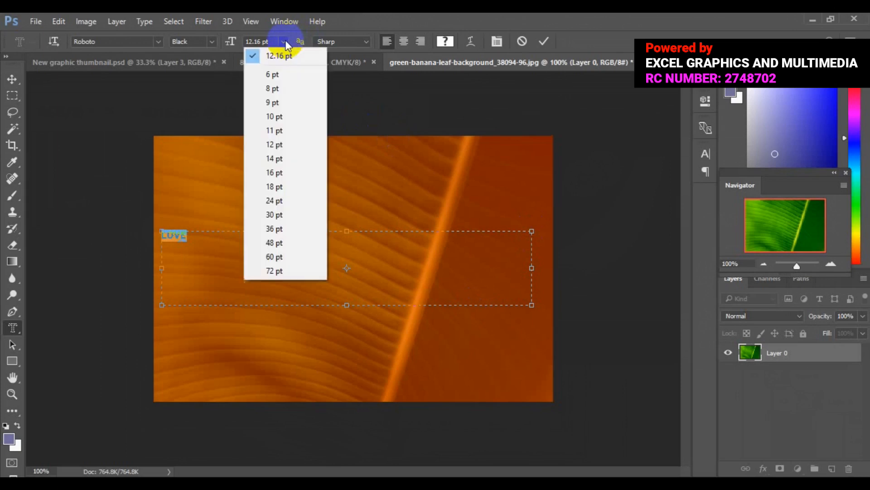
pyautogui.click(295, 271)
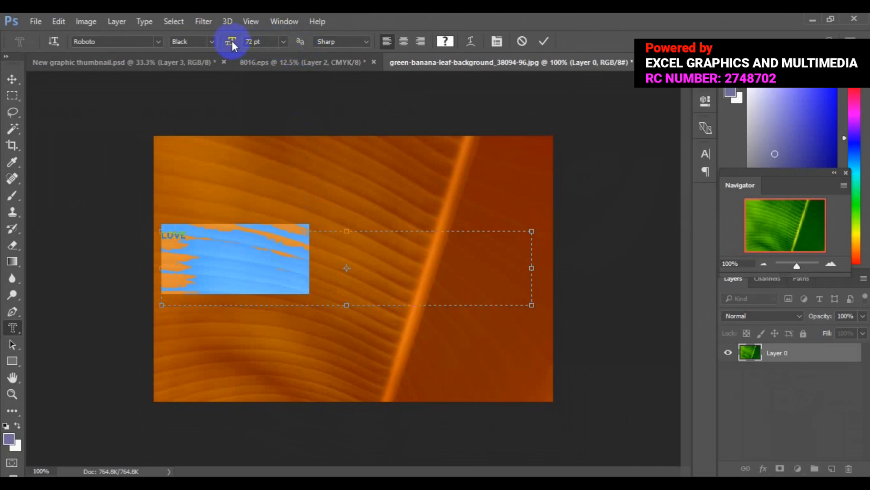
pyautogui.moveTo(232, 44); pyautogui.dragTo(262, 44)
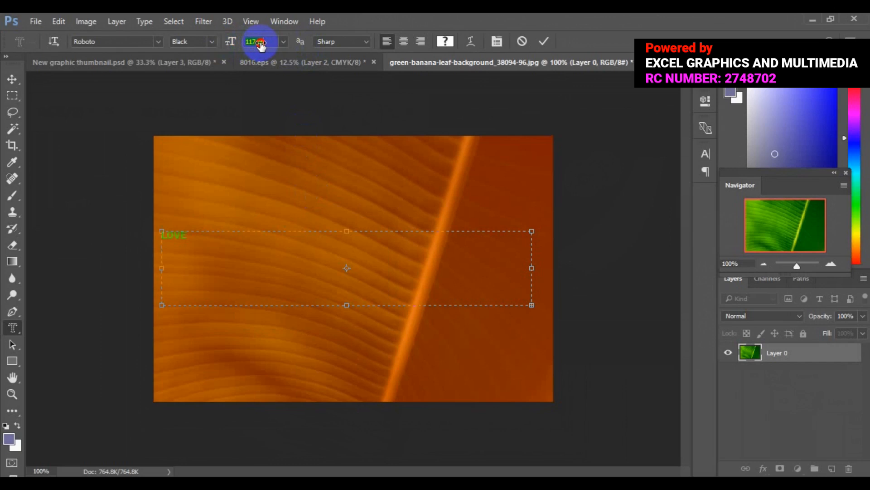
pyautogui.click(258, 44)
pyautogui.doubleClick(258, 44)
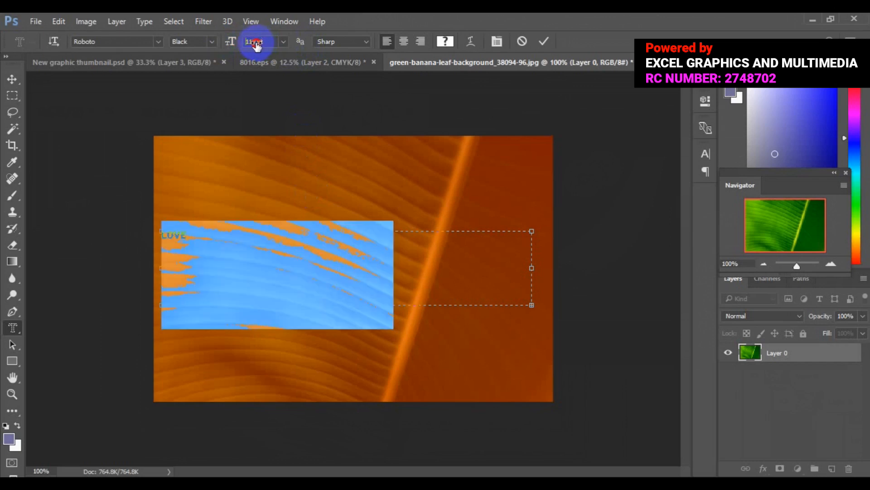
pyautogui.scroll(-2, 256, 45)
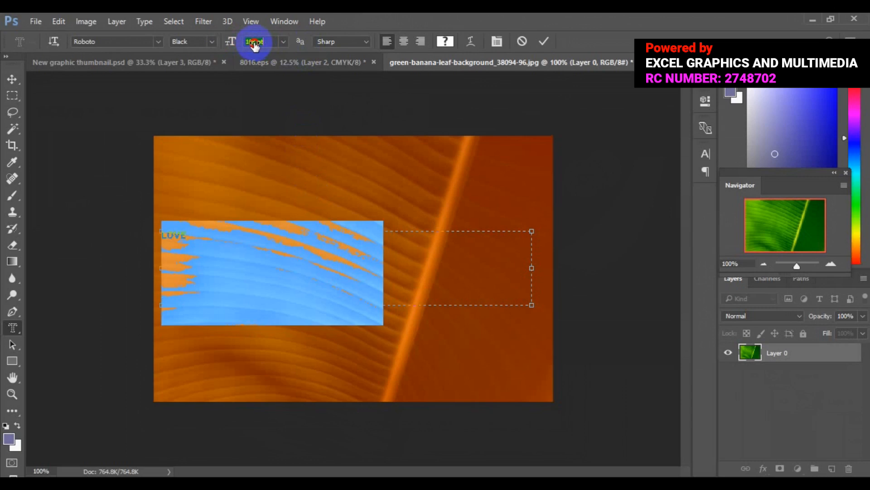
pyautogui.scroll(-1, 254, 44)
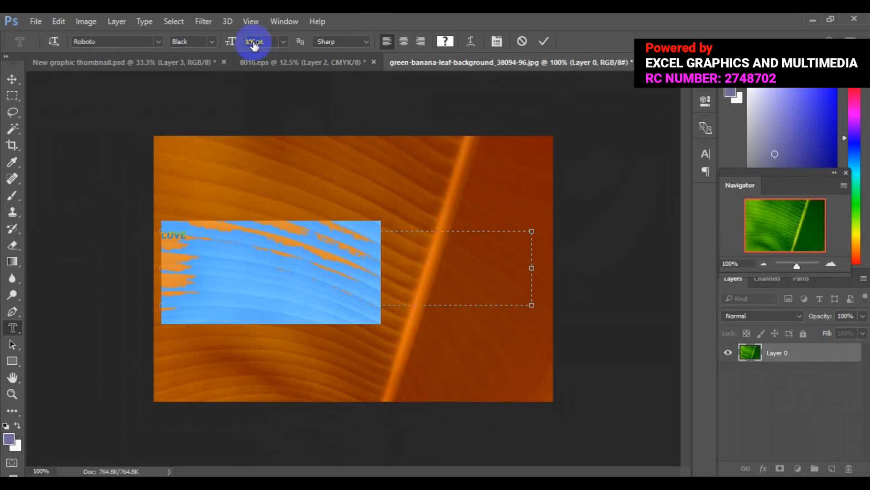
pyautogui.scroll(-1, 255, 44)
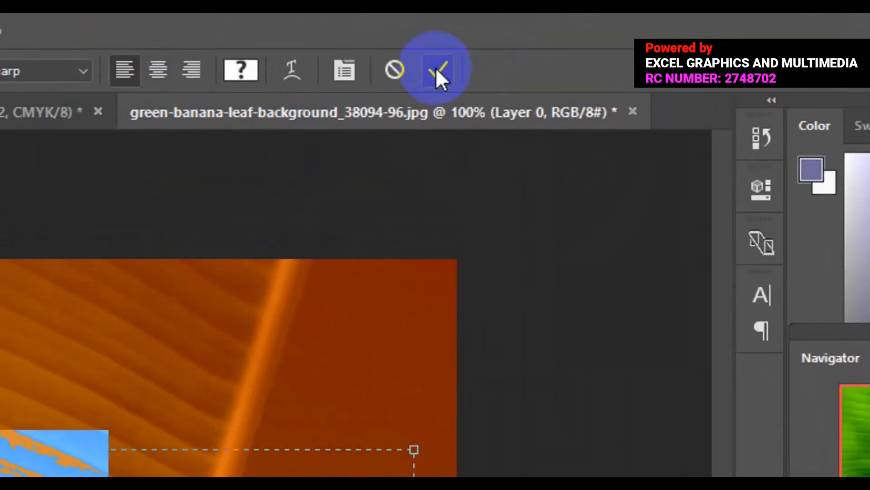
pyautogui.click(437, 71)
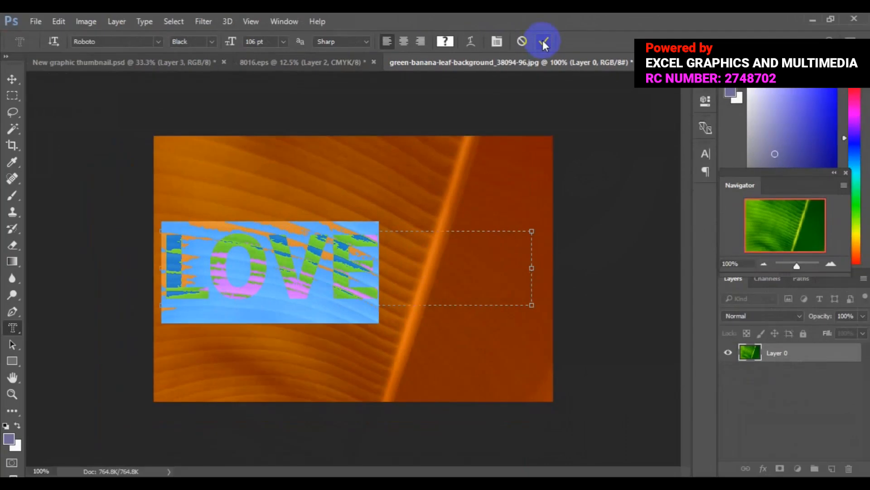
pyautogui.click(542, 40)
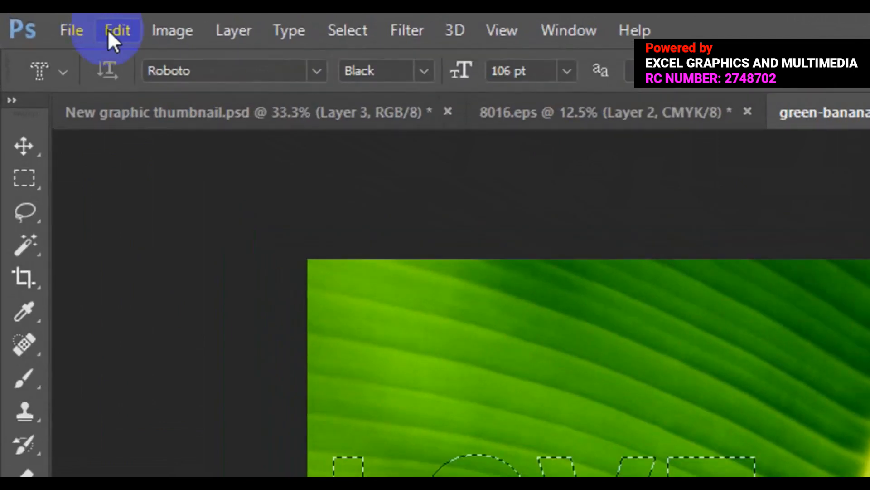
# Copy the LOVE selection with Copy Merged and paste it as a new layer.
pyautogui.click(109, 34)
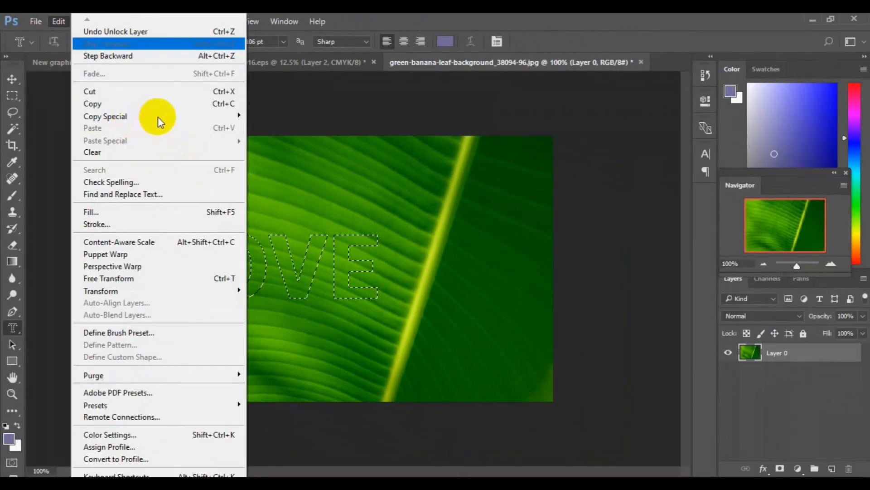
pyautogui.click(238, 119)
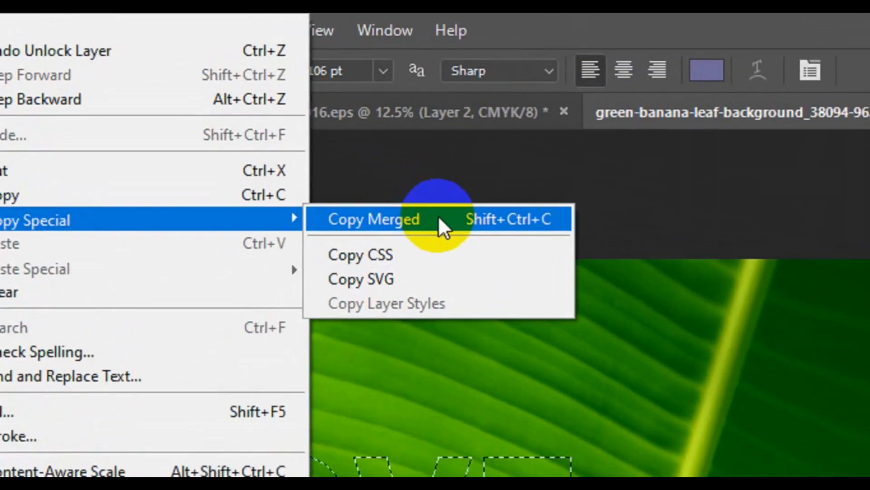
pyautogui.click(438, 218)
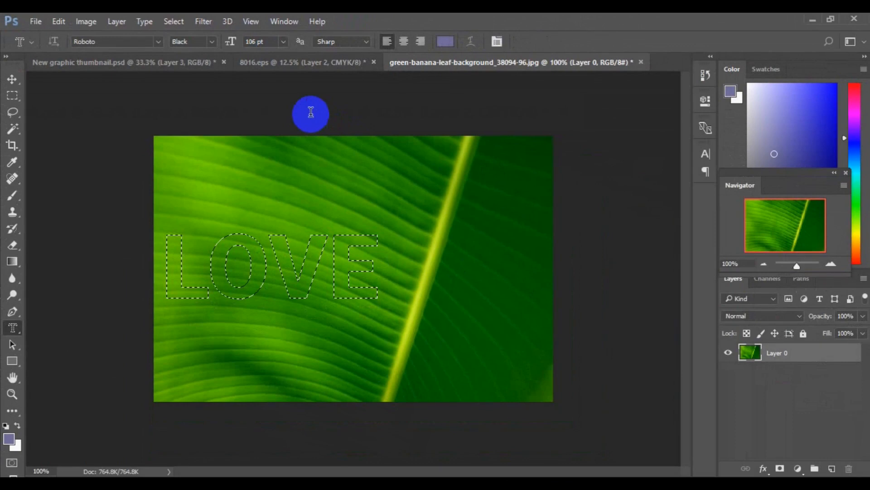
pyautogui.press('v')
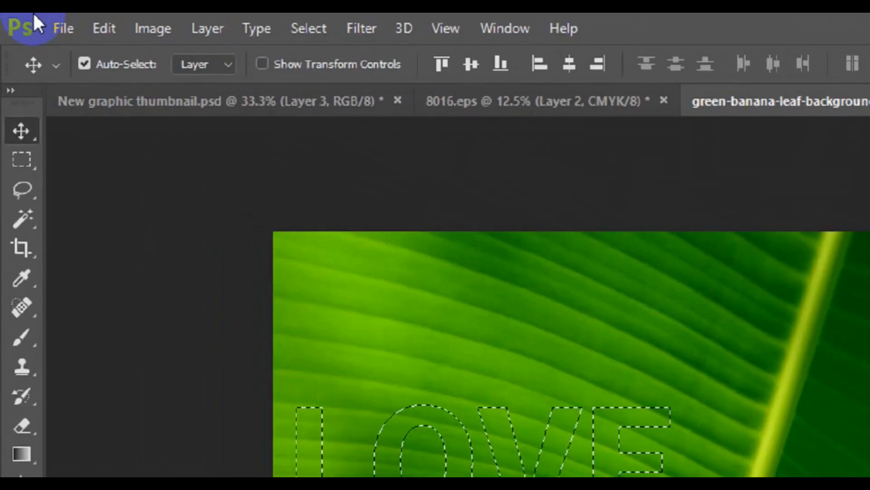
pyautogui.click(120, 28)
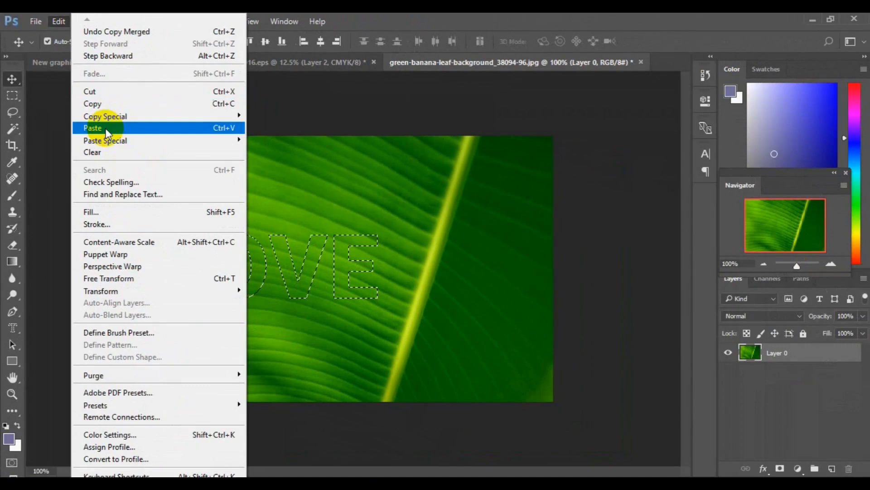
pyautogui.click(105, 128)
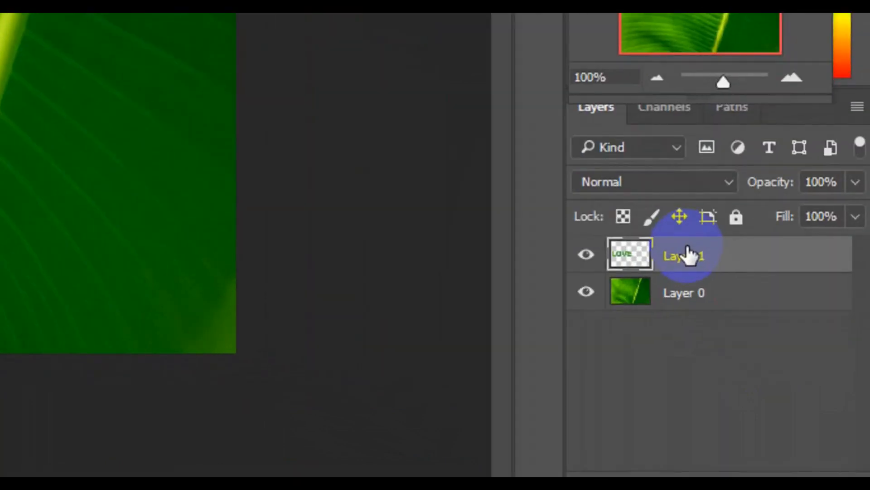
# Add a drop shadow to the pasted LOVE layer with angle 90°, distance 9 px, spread 8% and size 10 px.
pyautogui.rightClick(688, 254)
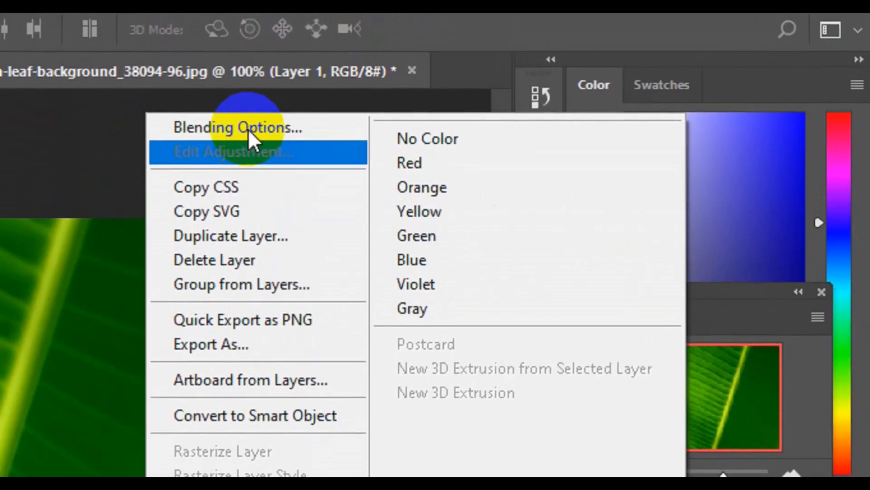
pyautogui.click(251, 130)
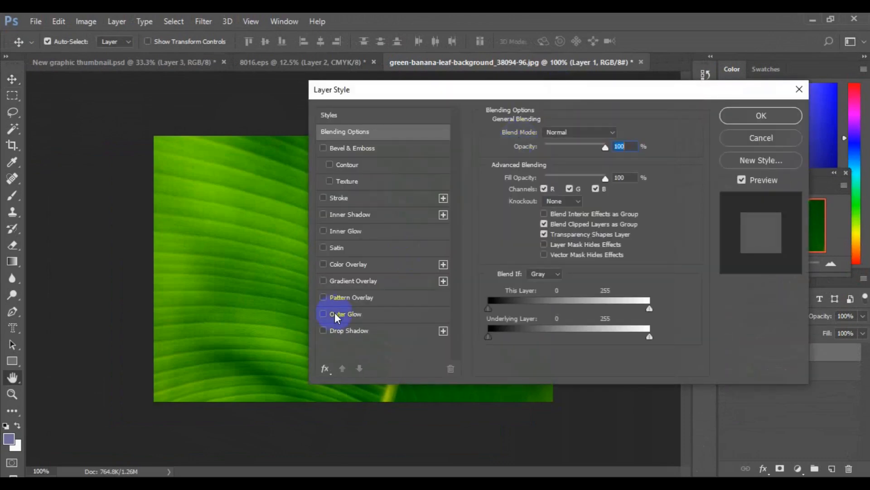
pyautogui.click(354, 333)
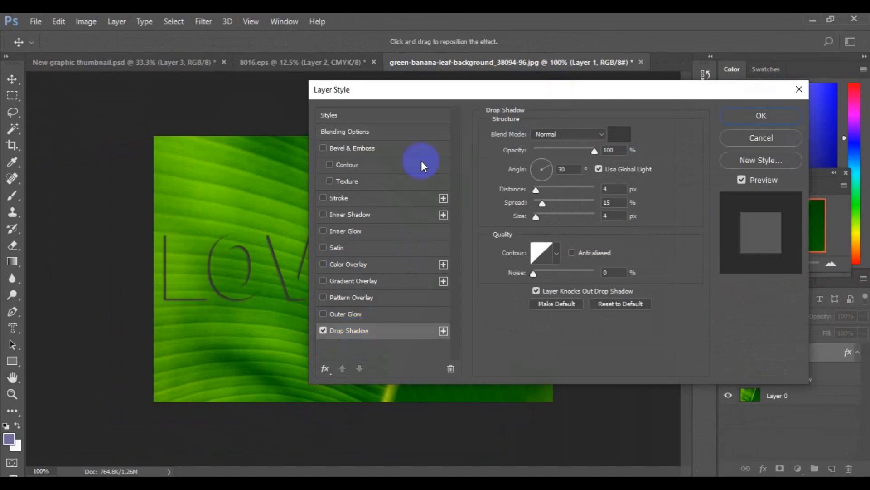
pyautogui.moveTo(455, 95); pyautogui.dragTo(588, 97)
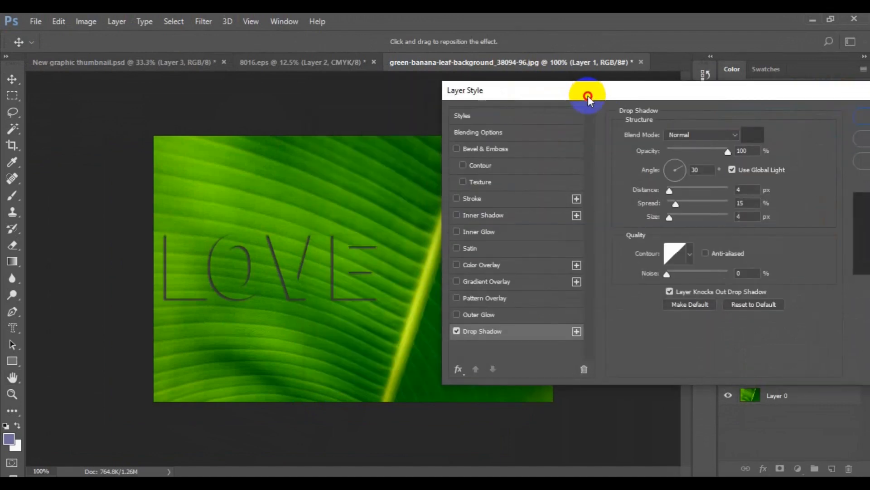
pyautogui.click(689, 175)
pyautogui.write('90')
pyautogui.click(640, 193)
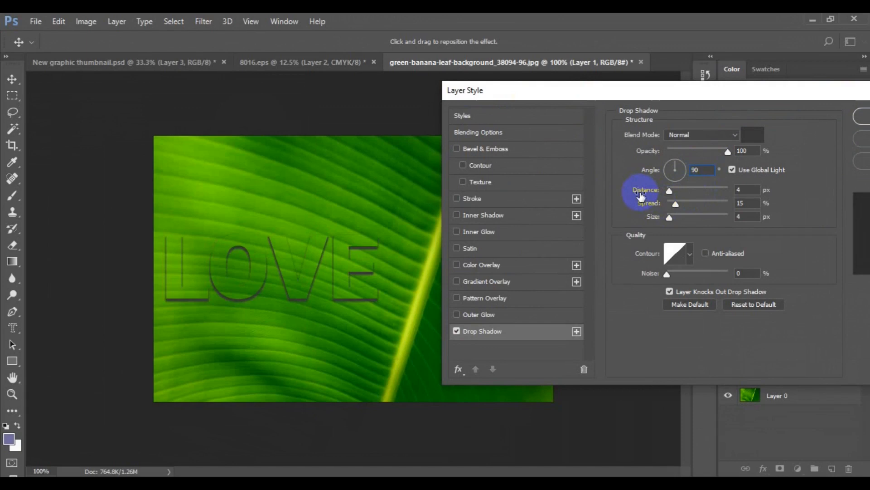
pyautogui.moveTo(640, 195); pyautogui.dragTo(657, 221)
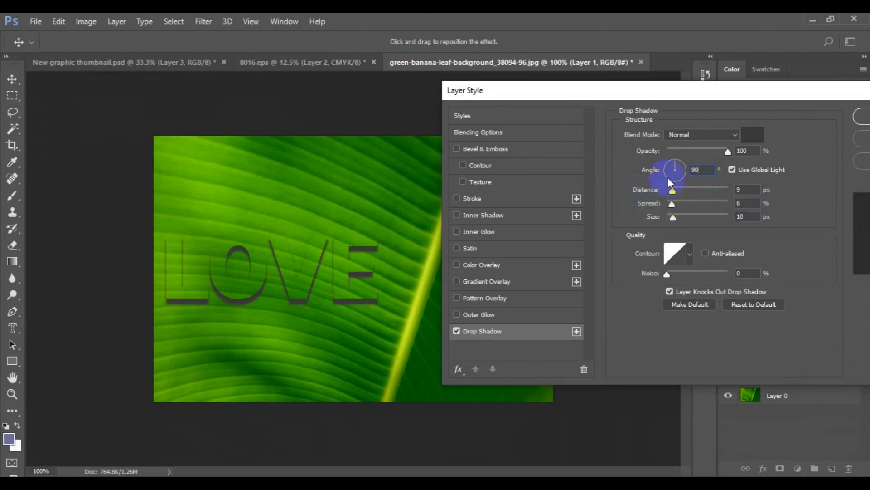
# Add a 4 px outside stroke to the LOVE layer, coloured with the leaf green #64c400 sampled just above the letters.
pyautogui.click(481, 197)
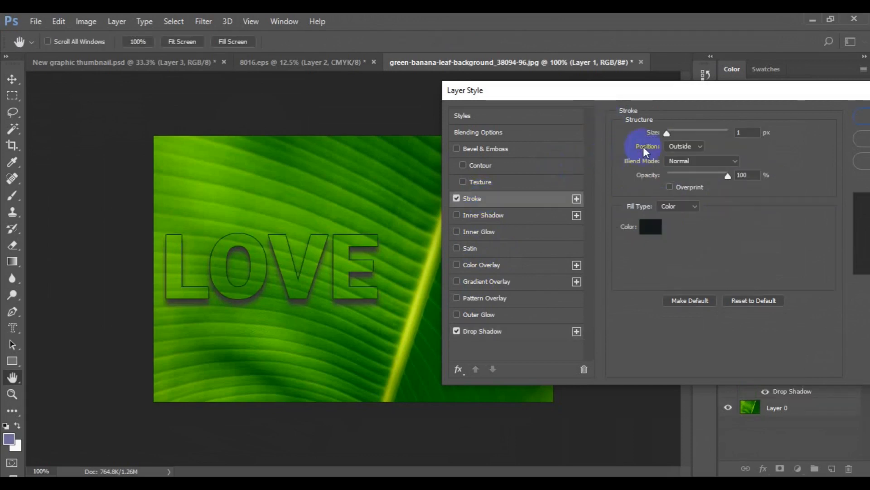
pyautogui.moveTo(646, 136); pyautogui.dragTo(650, 137)
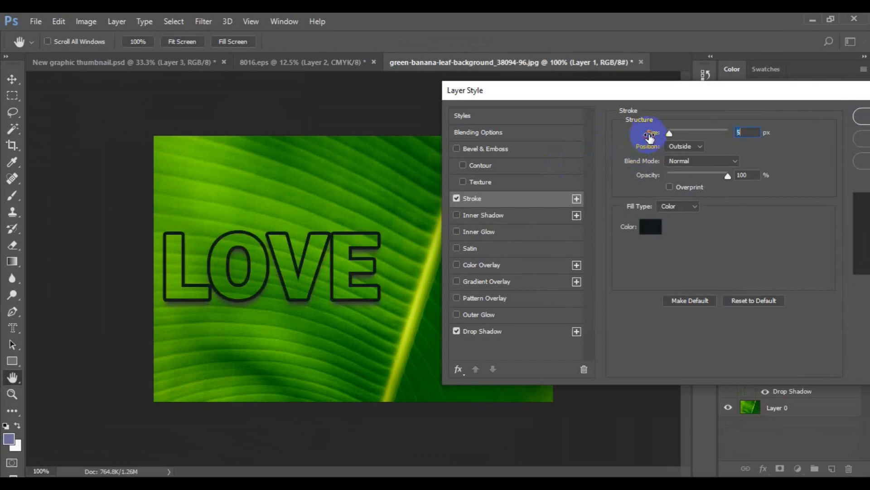
pyautogui.moveTo(649, 136); pyautogui.dragTo(643, 207)
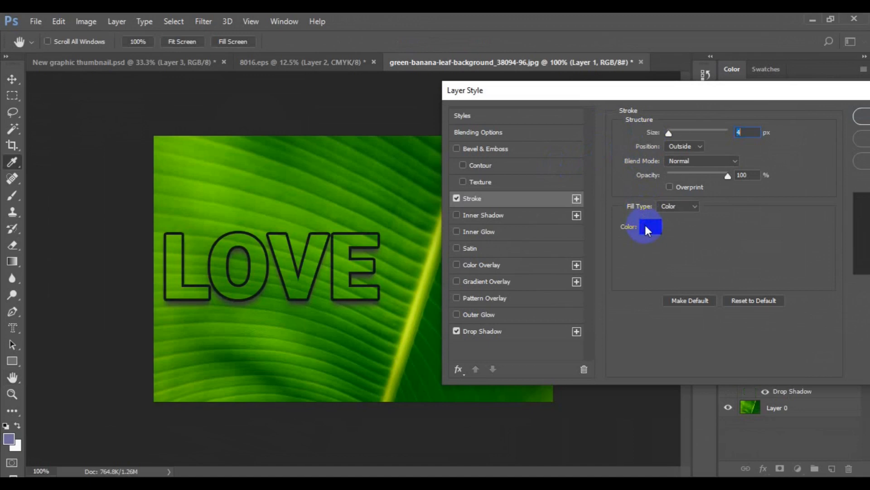
pyautogui.click(646, 225)
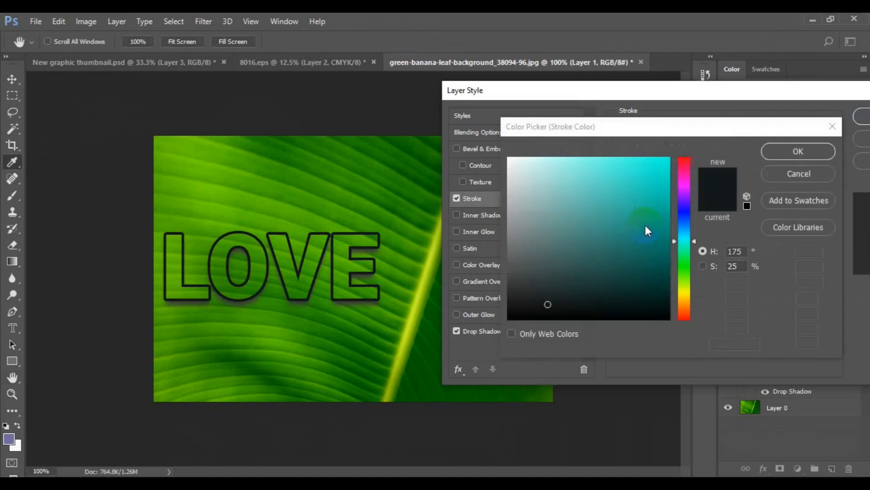
pyautogui.click(234, 209)
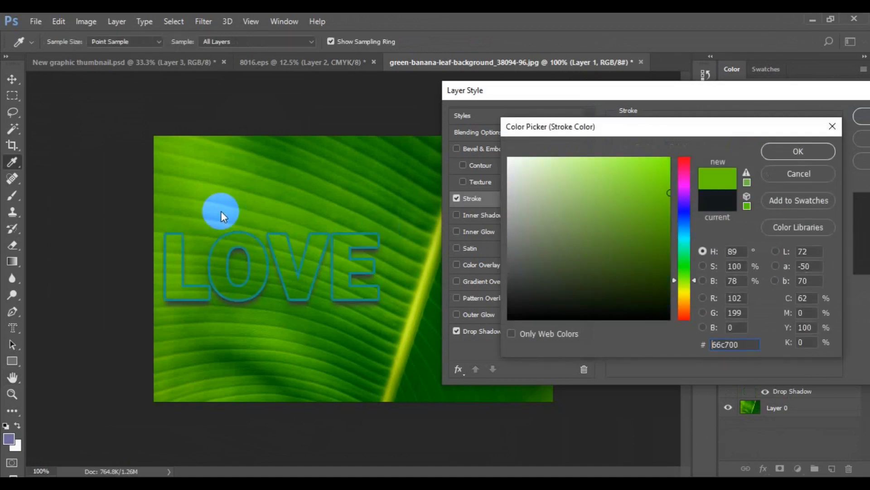
pyautogui.click(219, 211)
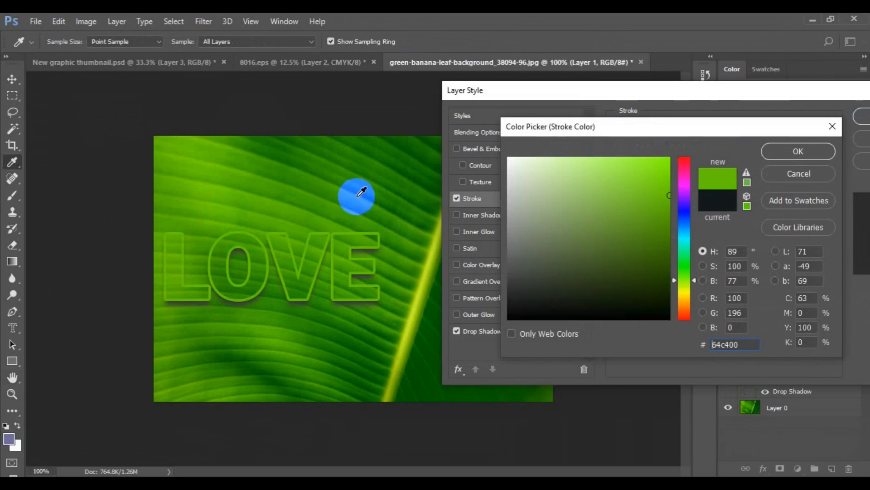
pyautogui.click(771, 151)
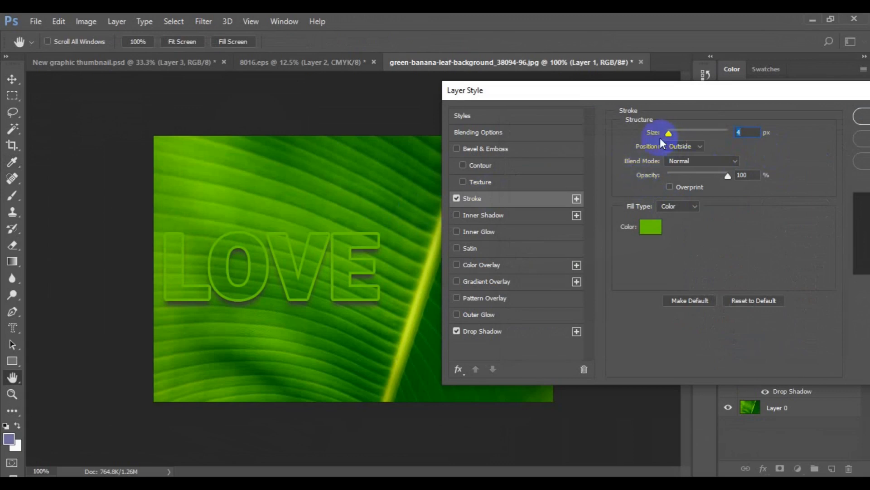
# Reduce the LOVE layer's stroke size to 2 px and its opacity to 93%.
pyautogui.moveTo(659, 137); pyautogui.dragTo(653, 137)
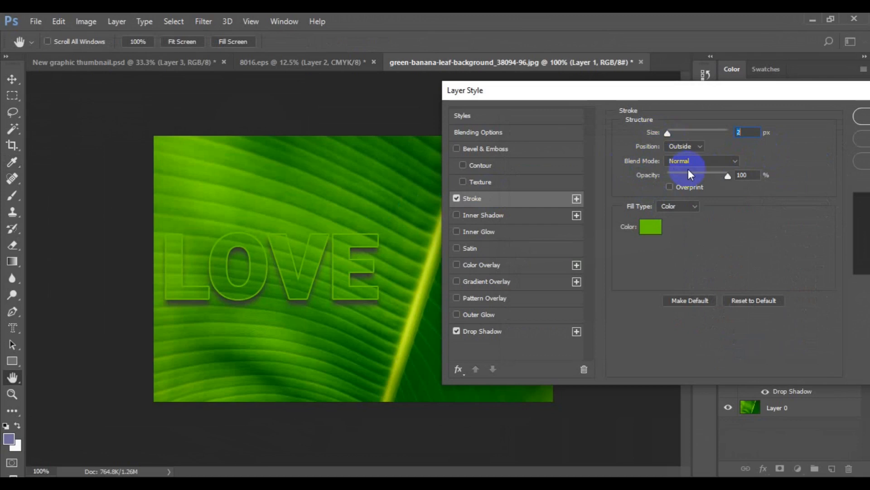
pyautogui.moveTo(727, 176); pyautogui.dragTo(727, 175)
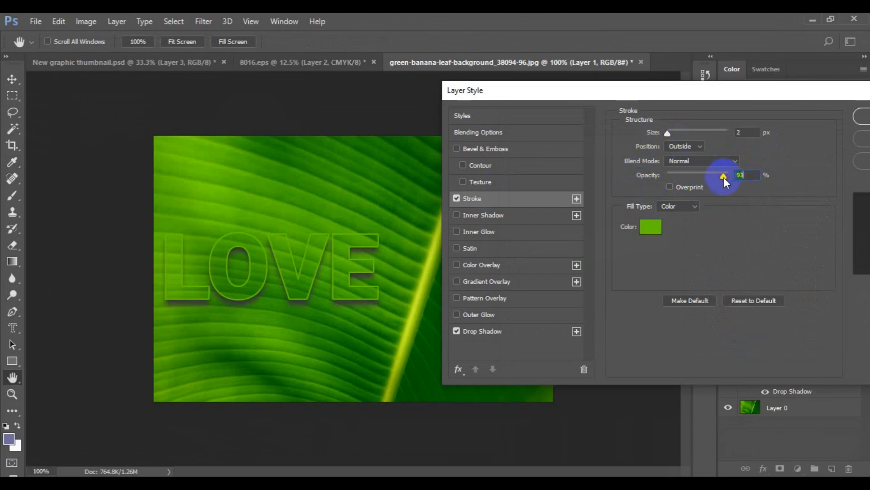
# Set the LOVE layer's drop shadow to distance 12 px, spread 15% and size 17 px, and apply the layer style.
pyautogui.click(493, 331)
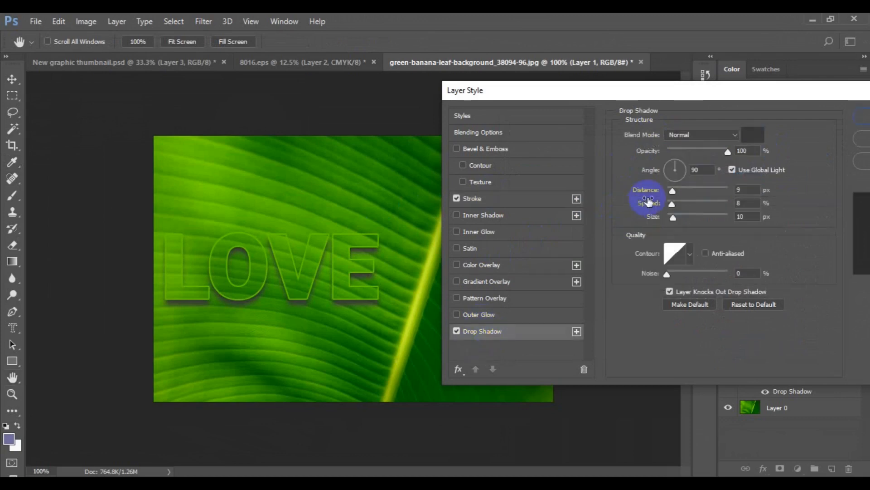
pyautogui.moveTo(648, 196); pyautogui.dragTo(650, 195)
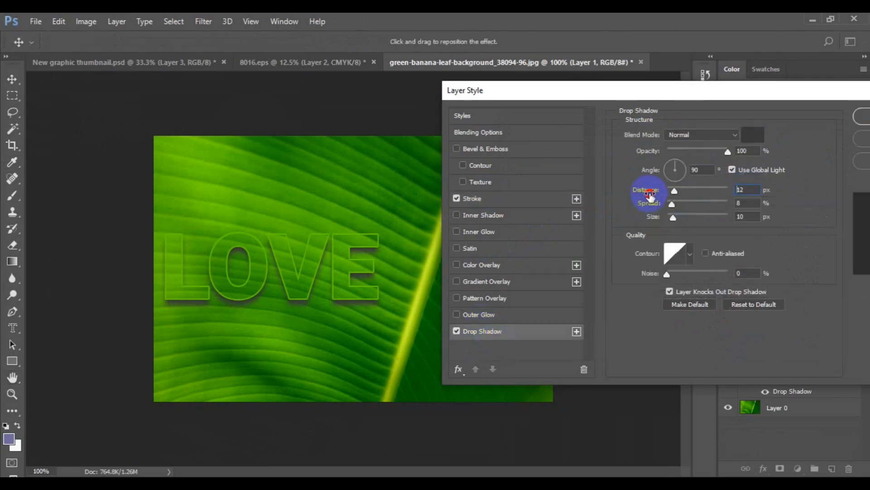
pyautogui.click(657, 208)
pyautogui.moveTo(658, 208); pyautogui.dragTo(661, 208)
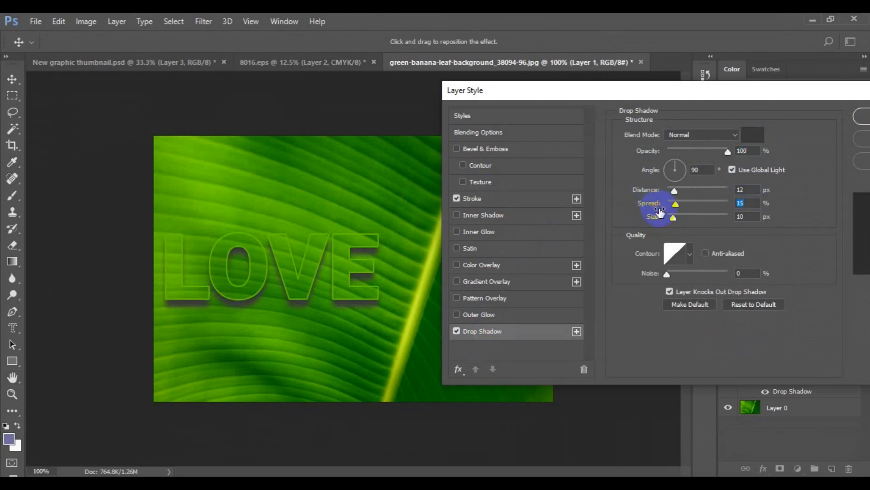
pyautogui.moveTo(657, 218); pyautogui.dragTo(660, 219)
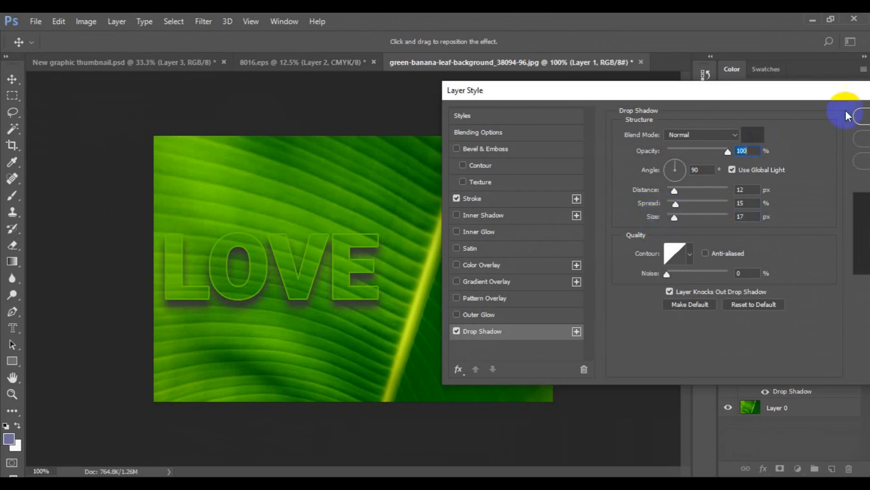
pyautogui.click(857, 118)
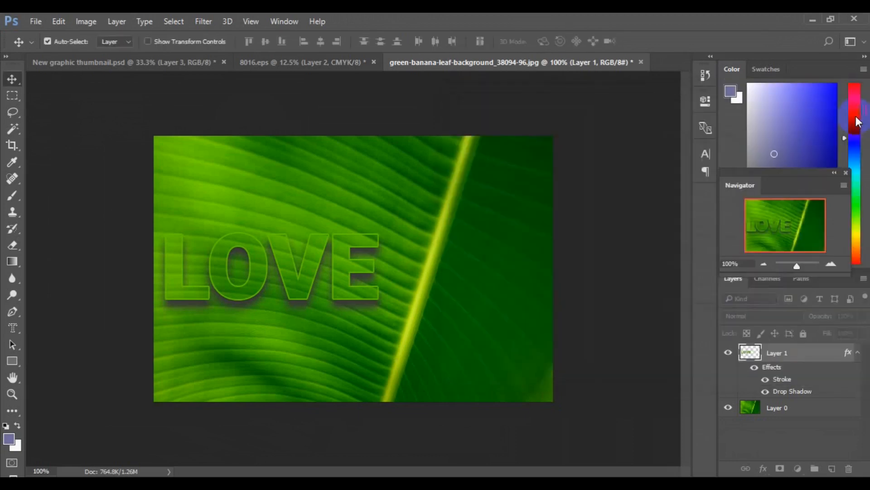